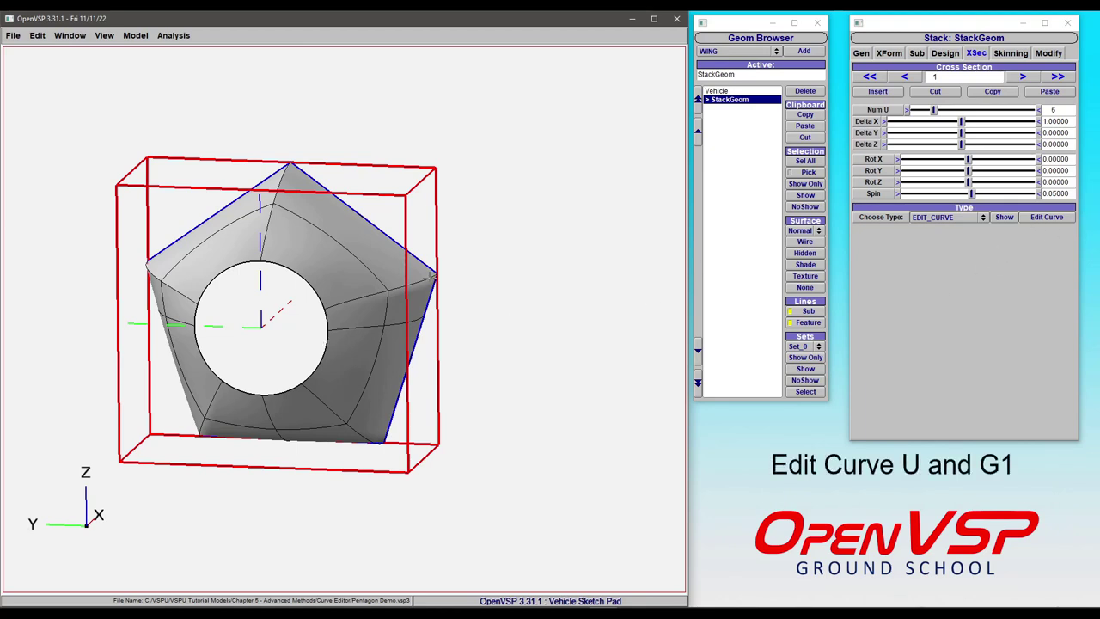
# Step: Open the Edit Curve window for the pentagon cross-section, move it aside, and select point 0
pyautogui.click(1047, 217)
pyautogui.moveTo(632, 64); pyautogui.dragTo(791, 60)
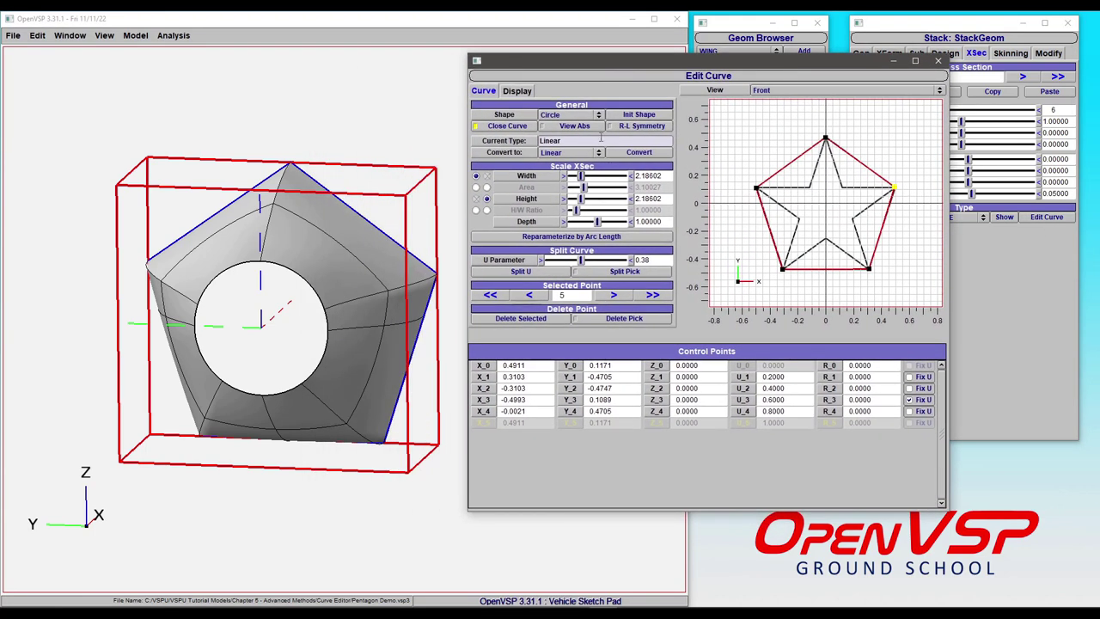
pyautogui.moveTo(648, 64); pyautogui.dragTo(634, 41)
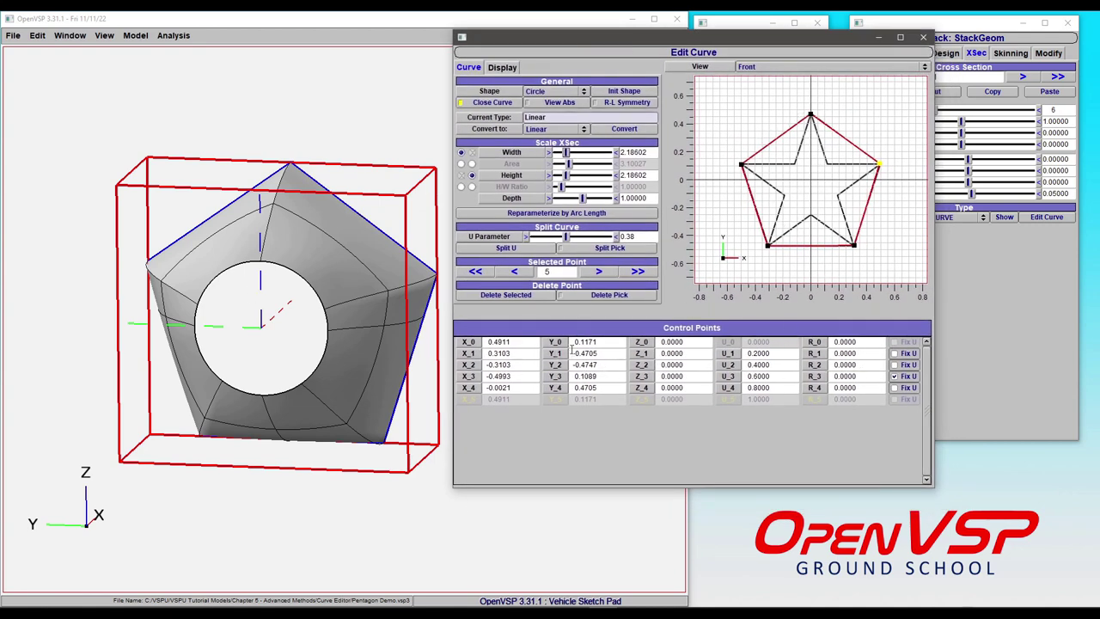
pyautogui.click(881, 164)
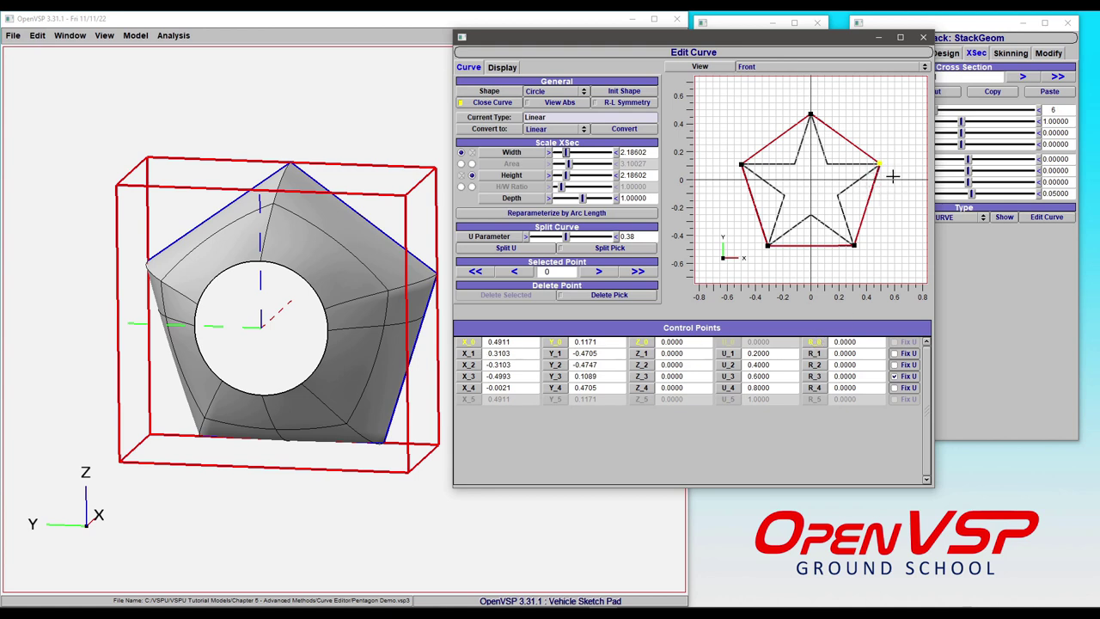
# Step: Snap the stack to a straight-on front view (F6) and move the curve editor left and down
pyautogui.moveTo(411, 271); pyautogui.dragTo(372, 267, button='right')
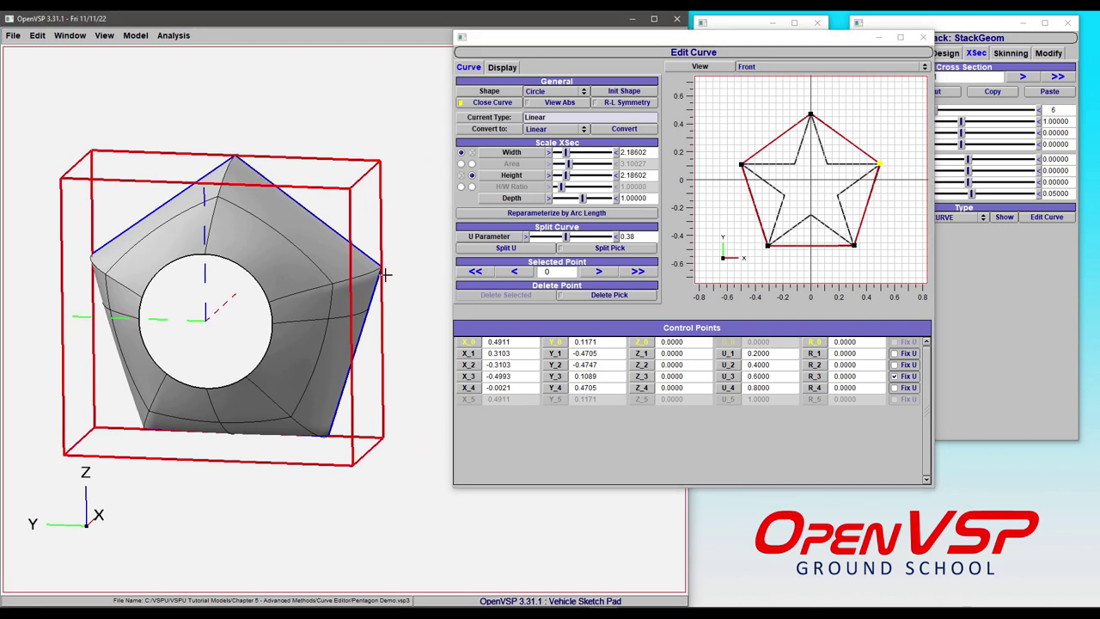
pyautogui.moveTo(158, 300); pyautogui.dragTo(251, 293, button='right')
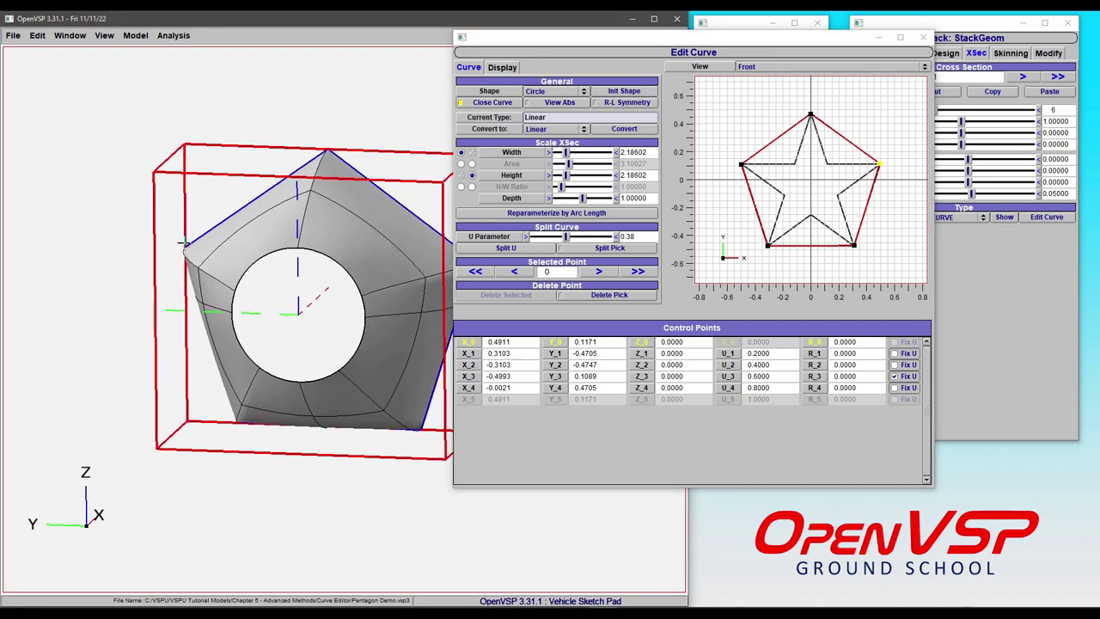
pyautogui.moveTo(237, 320); pyautogui.dragTo(212, 306)
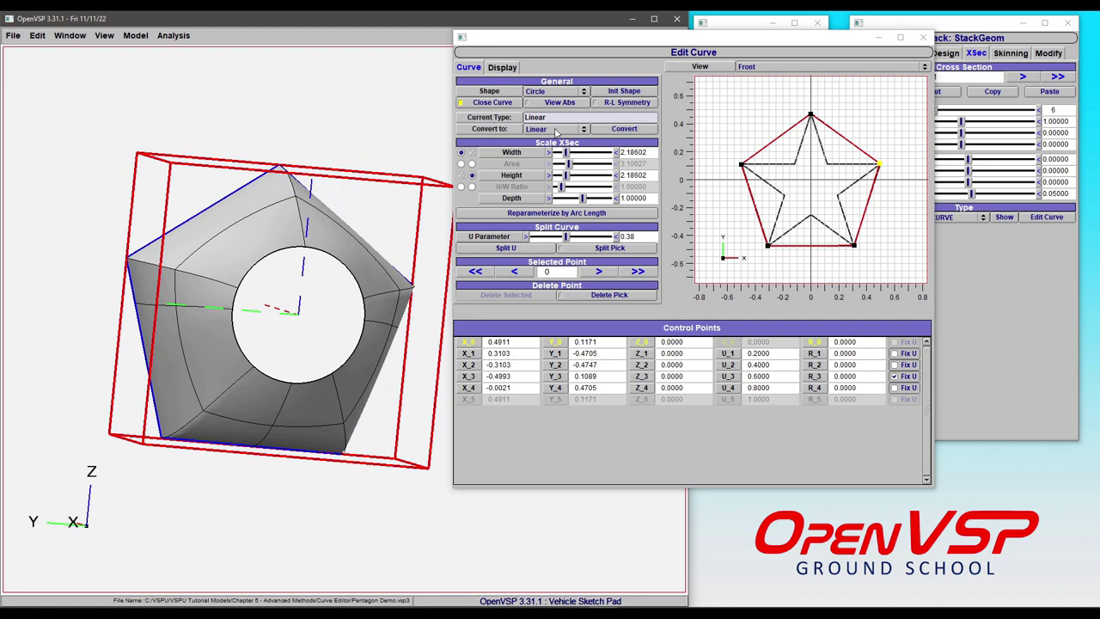
pyautogui.moveTo(318, 247); pyautogui.dragTo(311, 234, button='right')
pyautogui.press('F6')
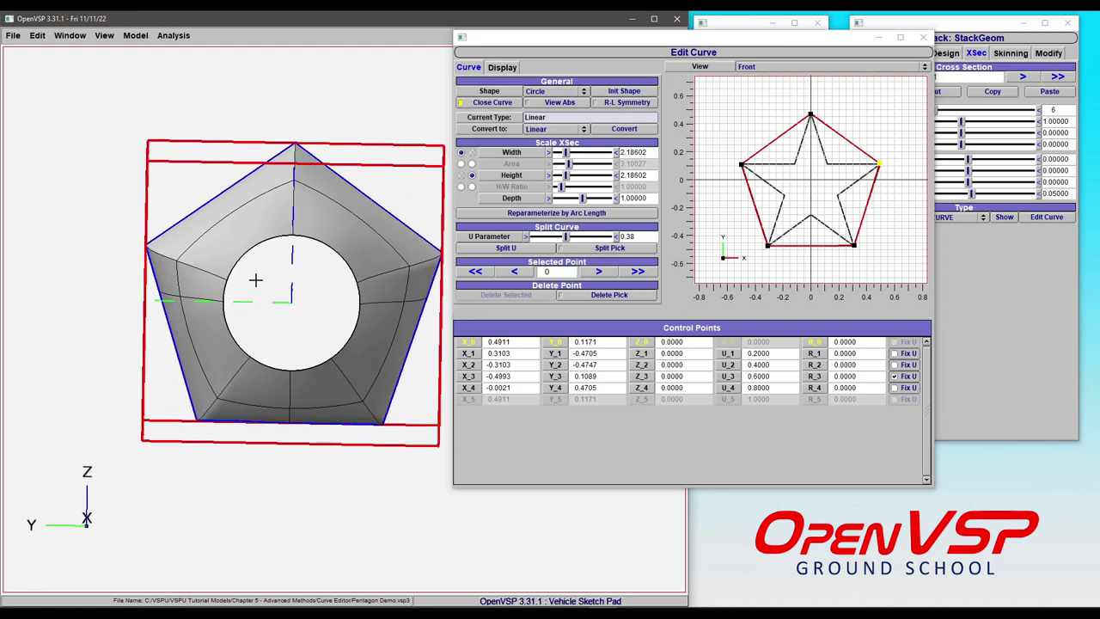
pyautogui.moveTo(693, 43); pyautogui.dragTo(553, 156)
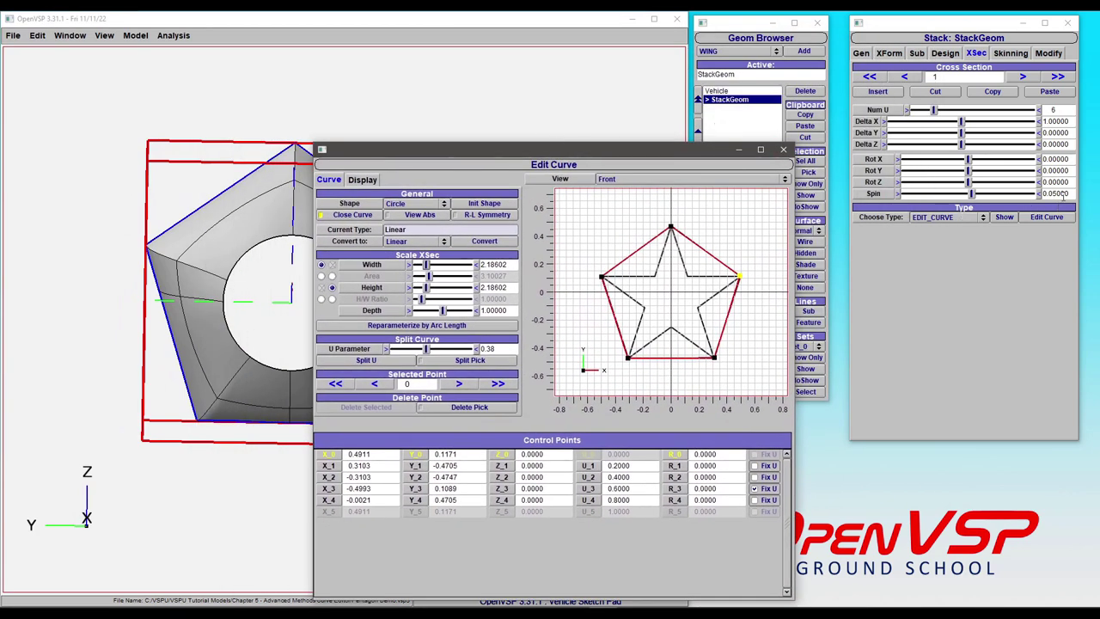
pyautogui.doubleClick(1058, 194)
pyautogui.write('0')
pyautogui.press('Return')
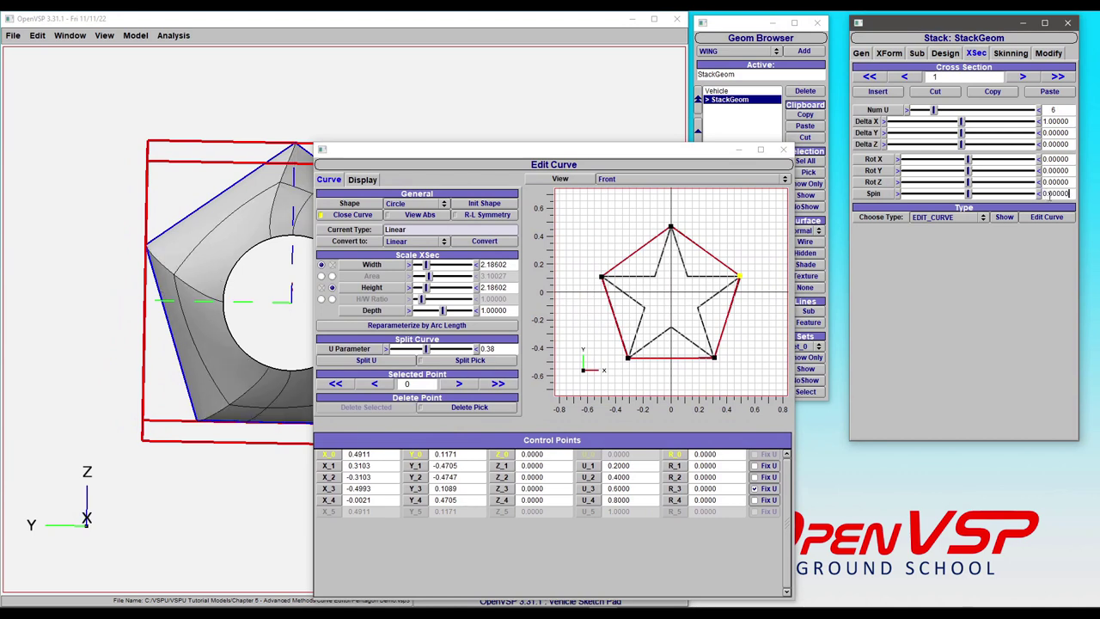
pyautogui.moveTo(144, 242); pyautogui.dragTo(115, 211, button='right')
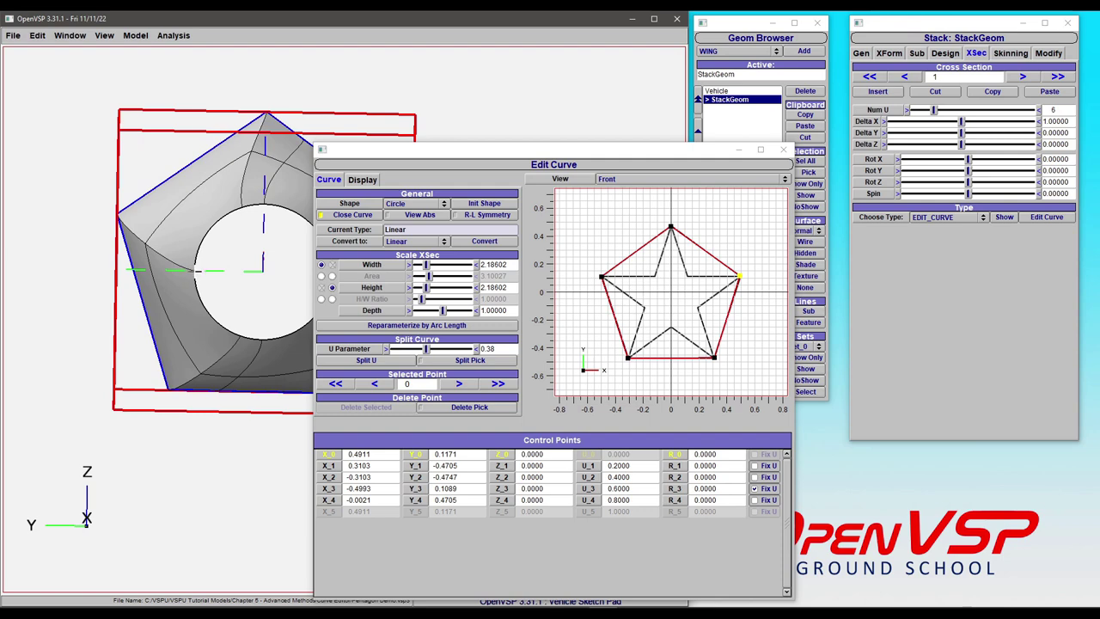
pyautogui.moveTo(196, 271); pyautogui.dragTo(181, 225)
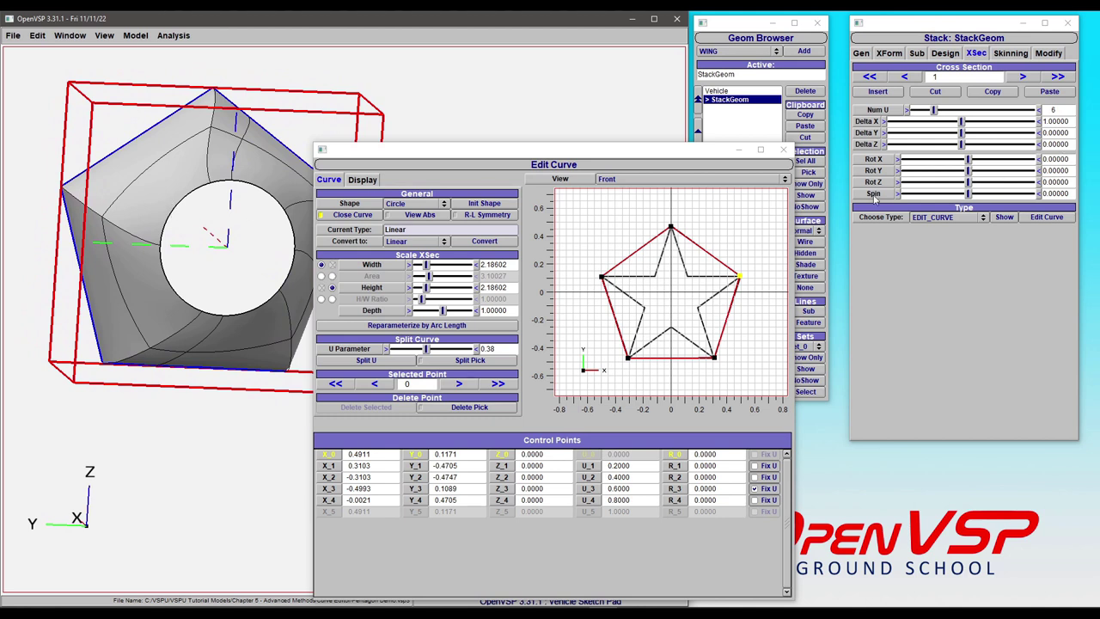
pyautogui.moveTo(969, 196); pyautogui.dragTo(973, 197)
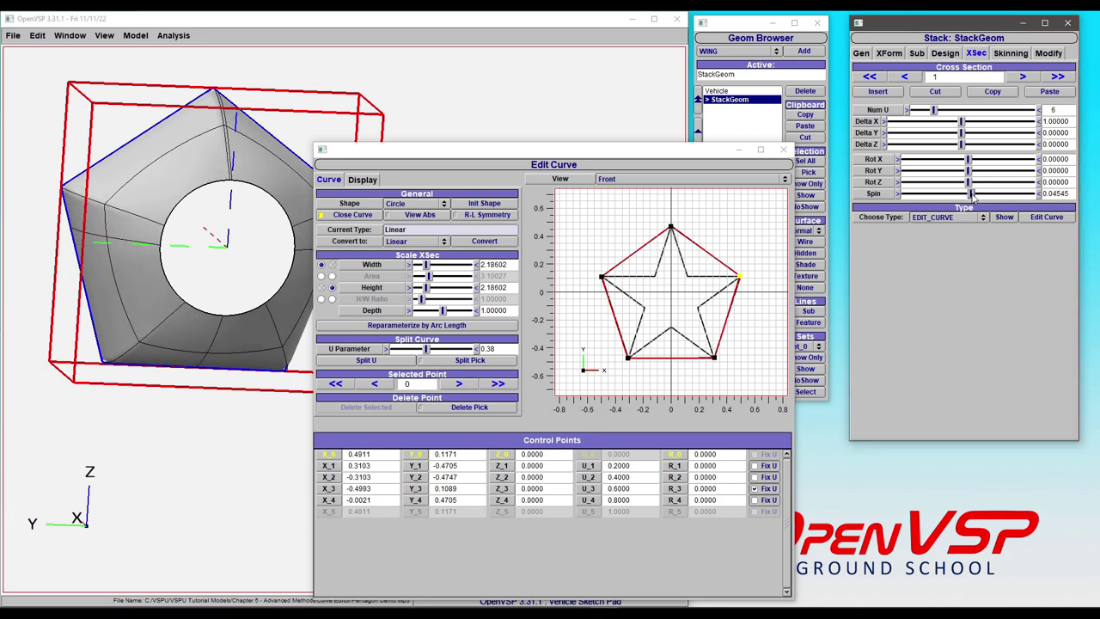
pyautogui.doubleClick(1068, 196)
pyautogui.write('05')
pyautogui.press('Return')
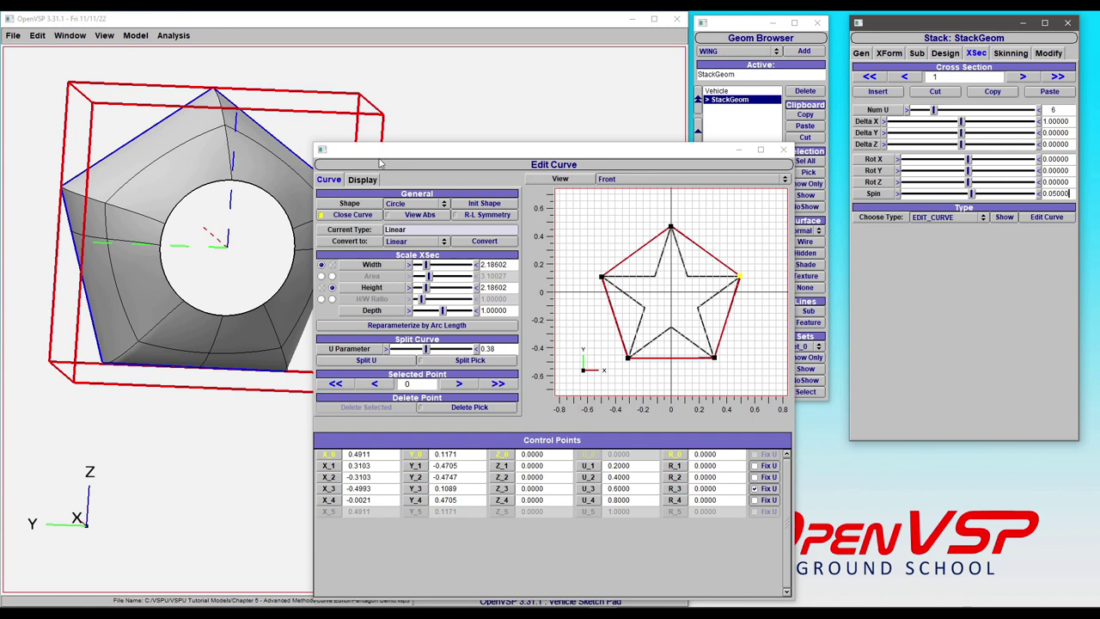
pyautogui.moveTo(390, 155); pyautogui.dragTo(336, 103)
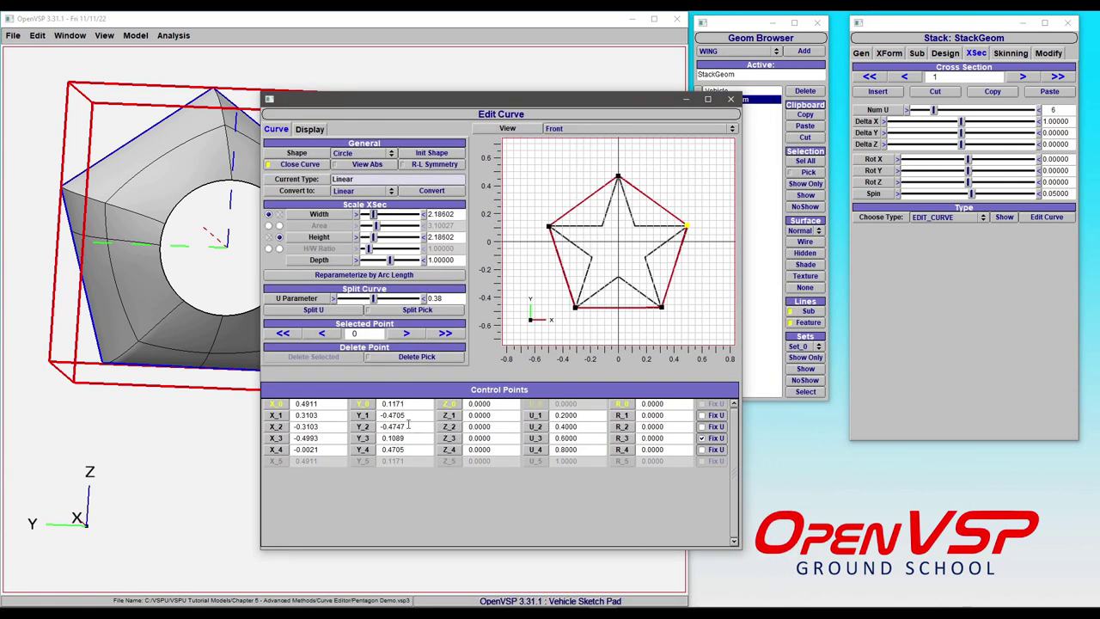
pyautogui.scroll(2, 184, 214)
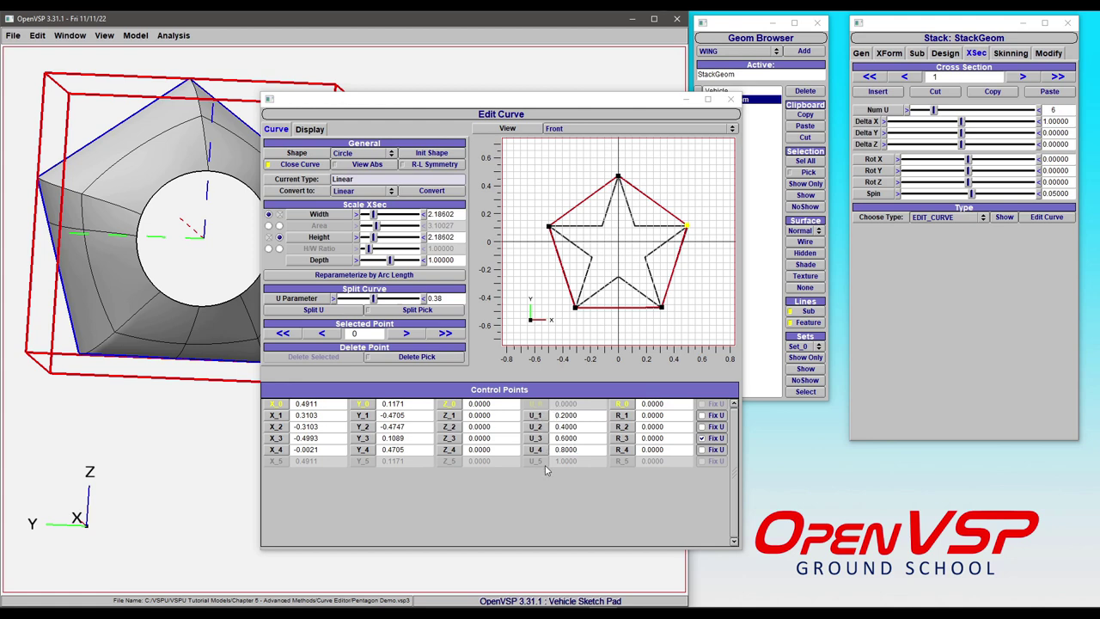
pyautogui.moveTo(427, 104); pyautogui.dragTo(470, 68)
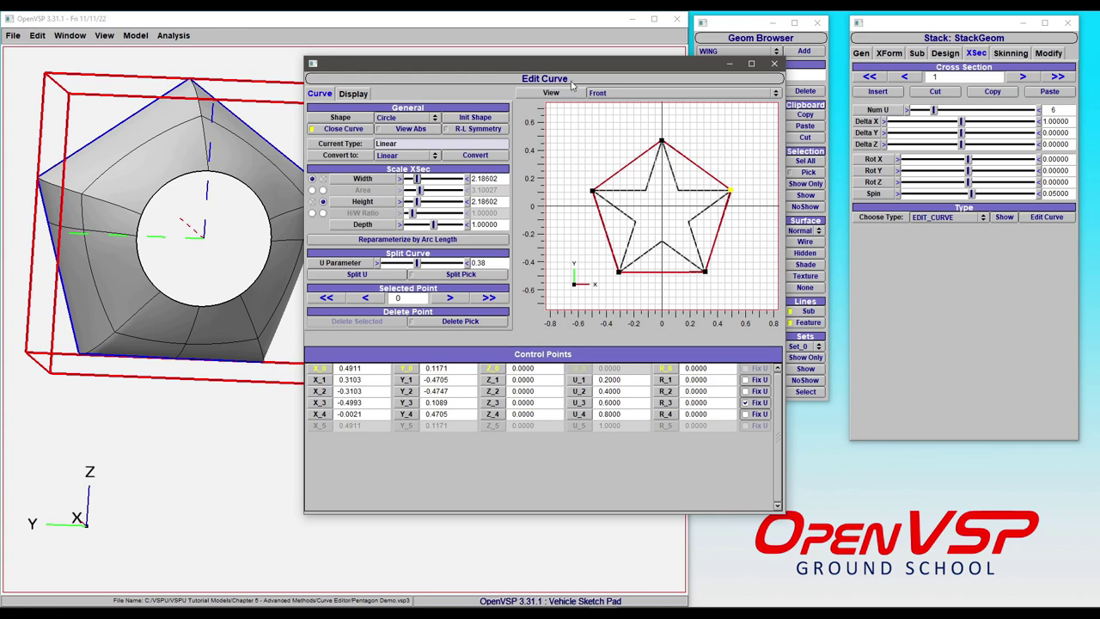
pyautogui.moveTo(572, 83); pyautogui.dragTo(608, 73)
# Step: Show the model as a hidden-line wireframe in a straight front view
pyautogui.click(805, 253)
pyautogui.click(245, 198)
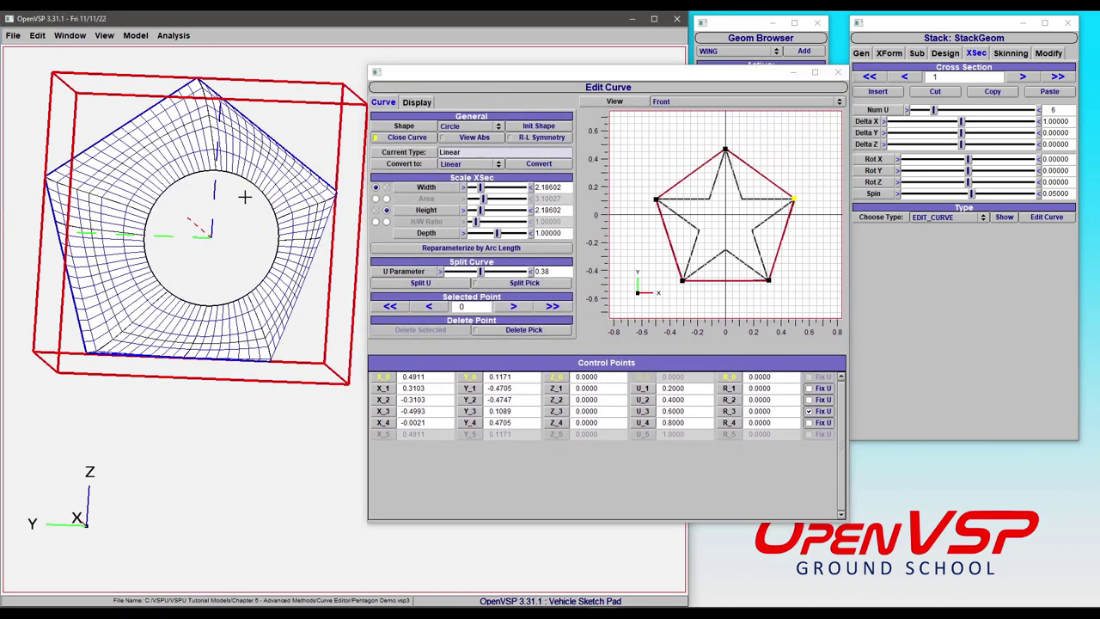
pyautogui.moveTo(245, 197); pyautogui.dragTo(219, 189)
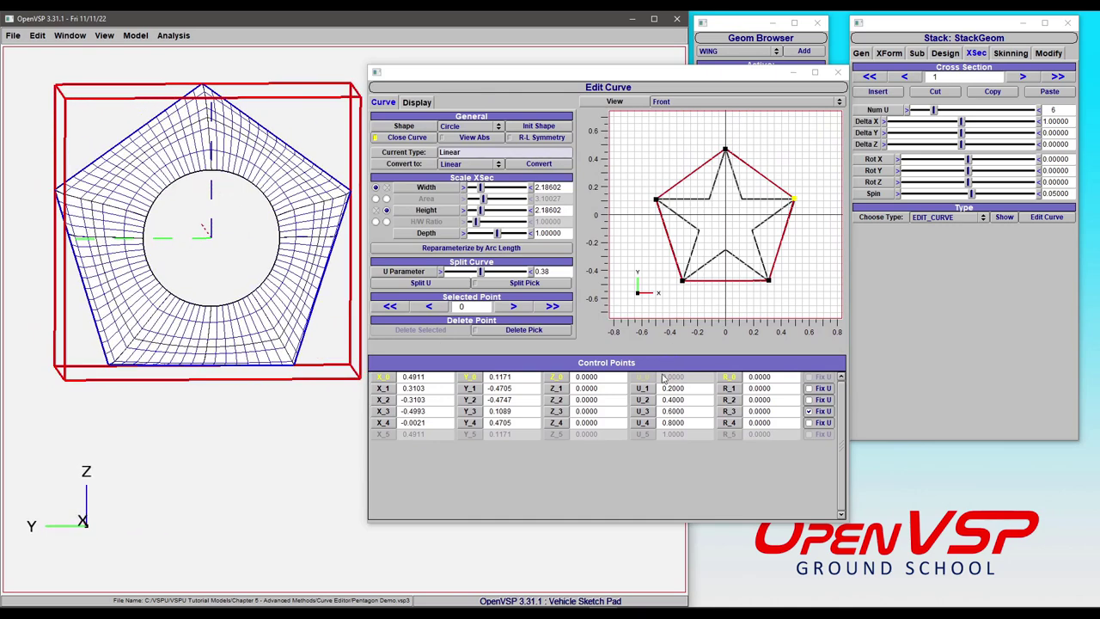
# Step: Change control point 1's U value to 0.25 and inspect the reshaped model
pyautogui.doubleClick(692, 389)
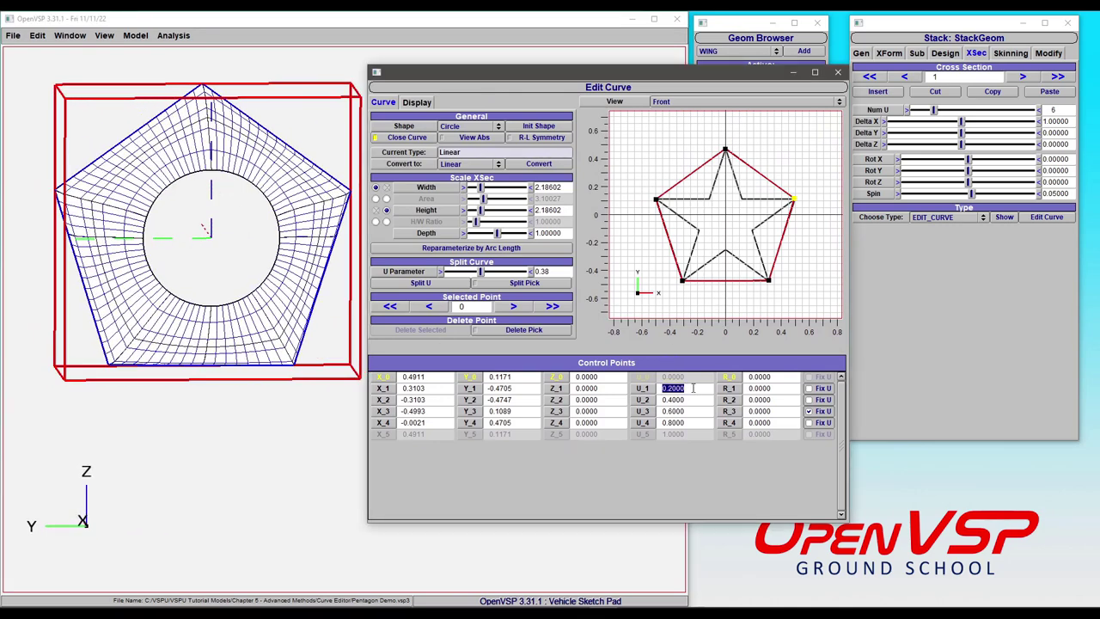
pyautogui.write('.25')
pyautogui.press('Return')
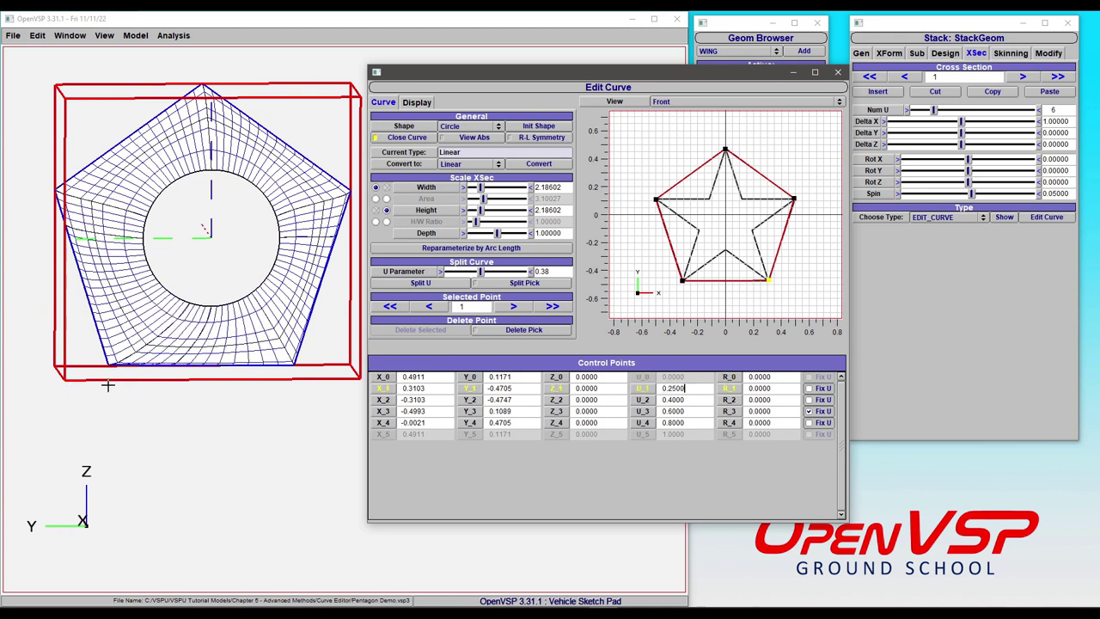
pyautogui.moveTo(119, 362); pyautogui.dragTo(98, 369)
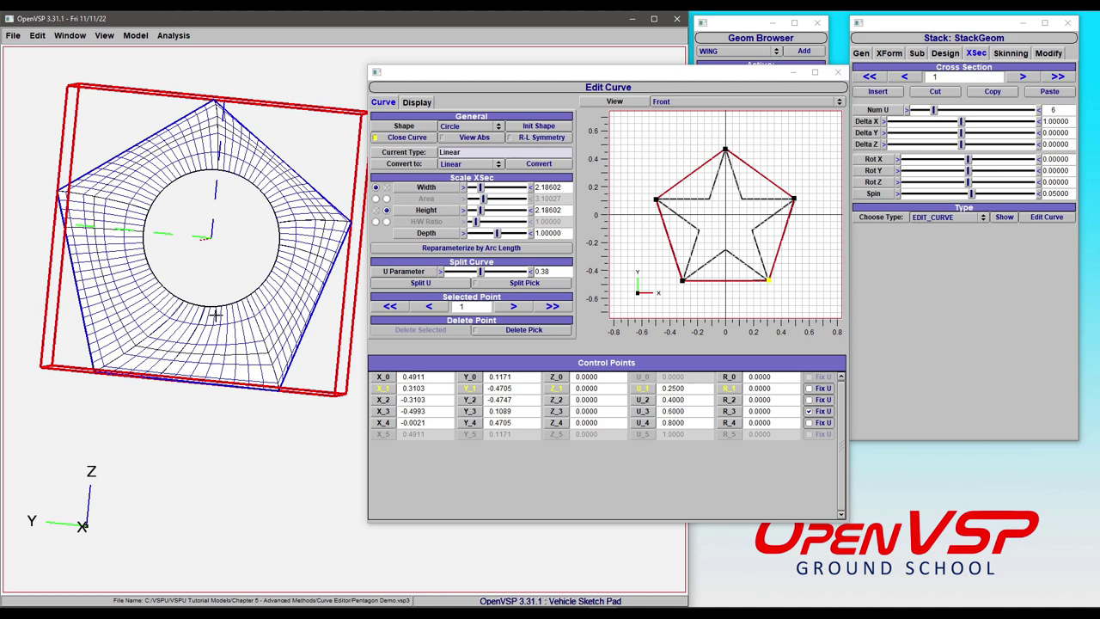
# Step: Restore control point 1's U value to 0.2 and rotate the model to check it
pyautogui.click(683, 389)
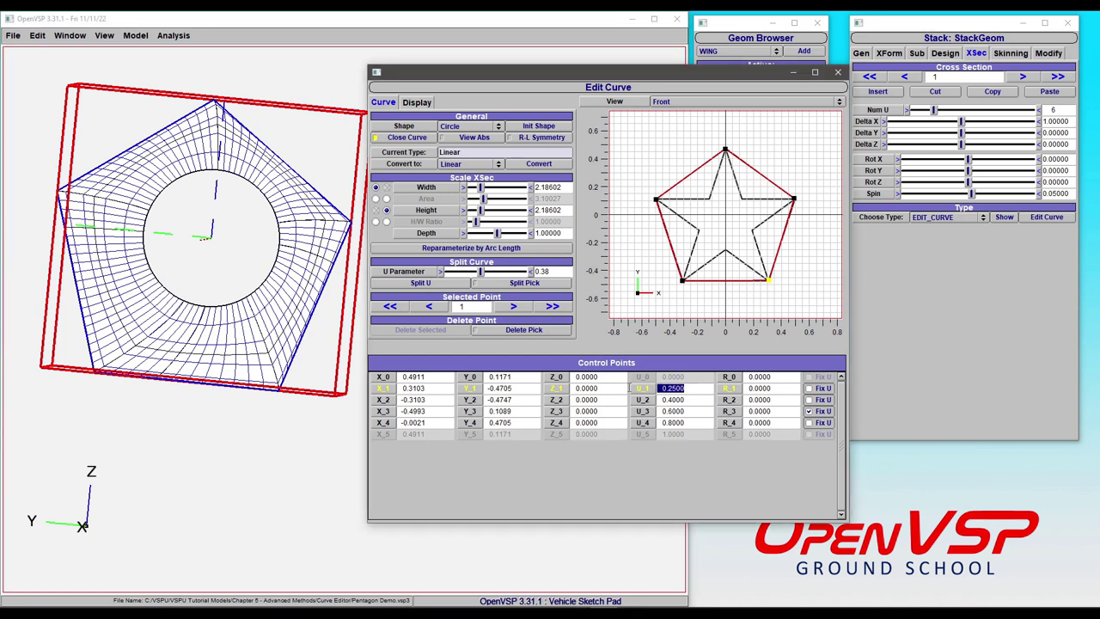
pyautogui.write('0.2')
pyautogui.press('Return')
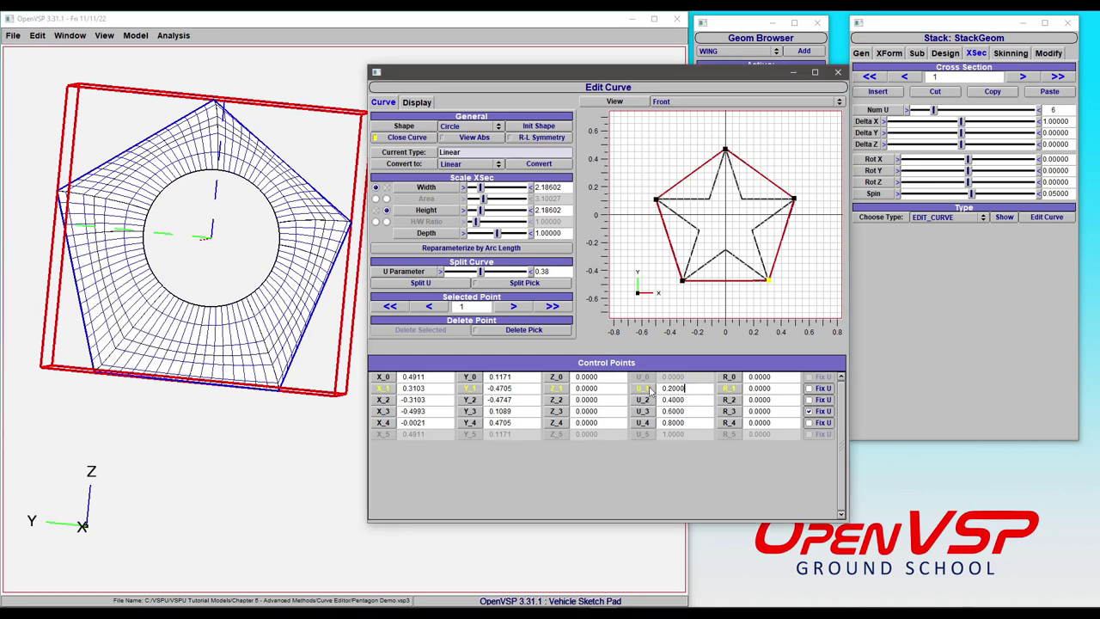
pyautogui.moveTo(202, 332); pyautogui.dragTo(266, 301)
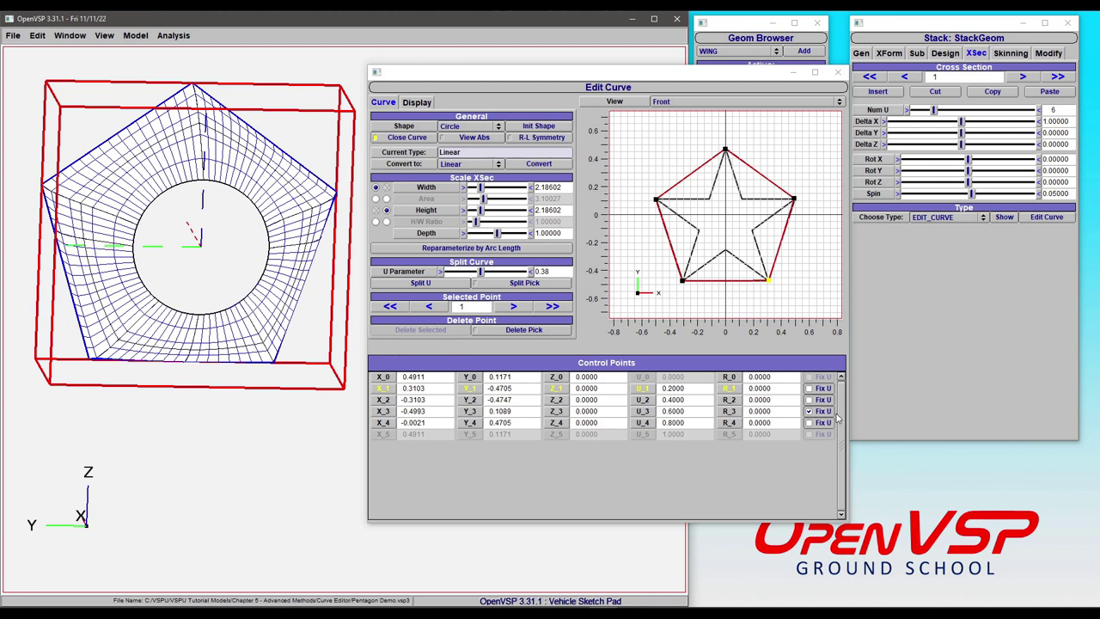
pyautogui.click(497, 166)
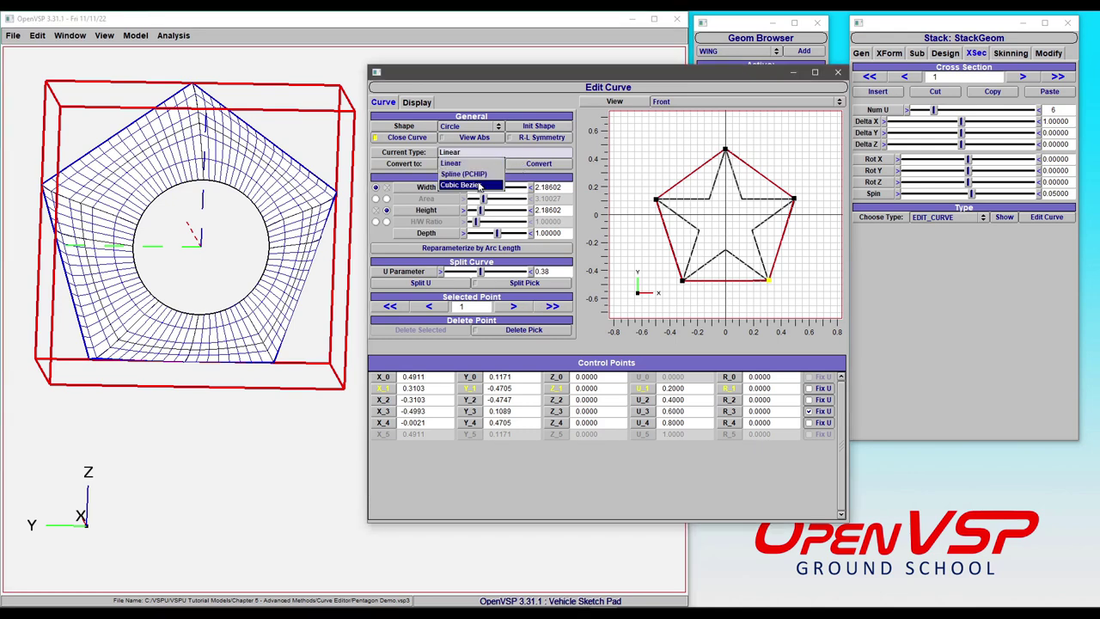
# Step: Convert the linear pentagon curve to Cubic Bezier
pyautogui.click(478, 185)
pyautogui.click(533, 166)
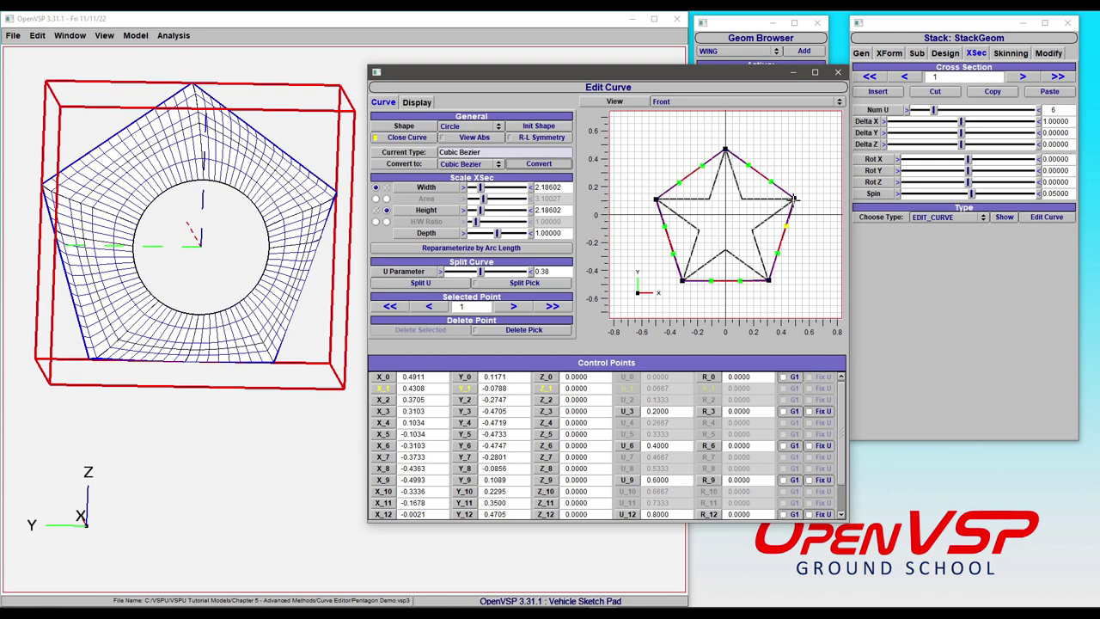
# Step: Enable G1 at control point 3 and drag its tangent handles so the lower side bows outward
pyautogui.click(770, 279)
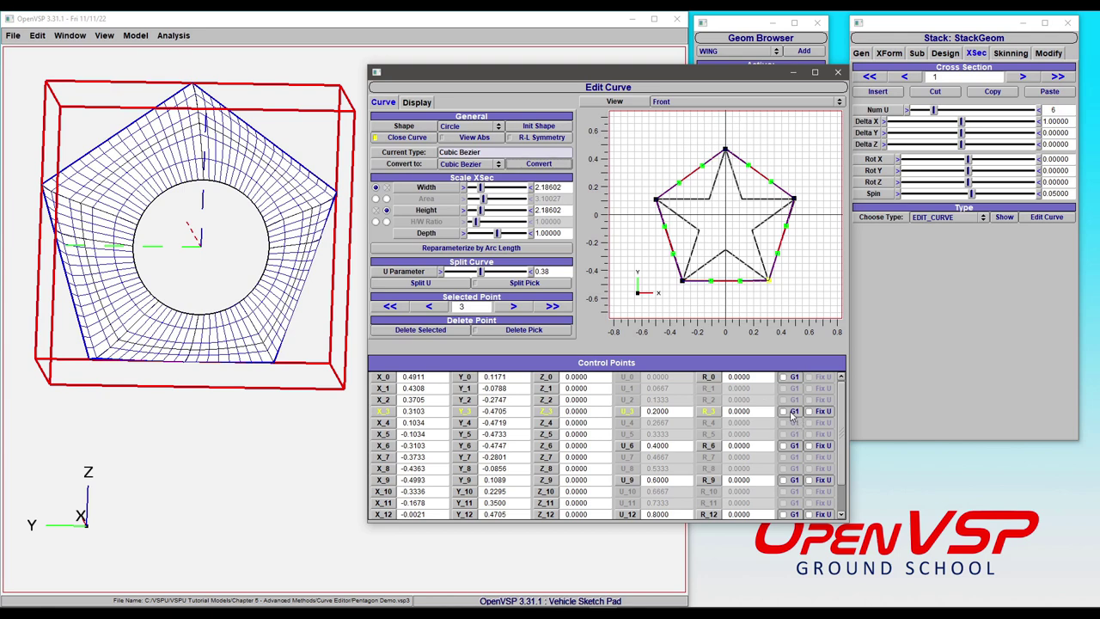
pyautogui.click(791, 413)
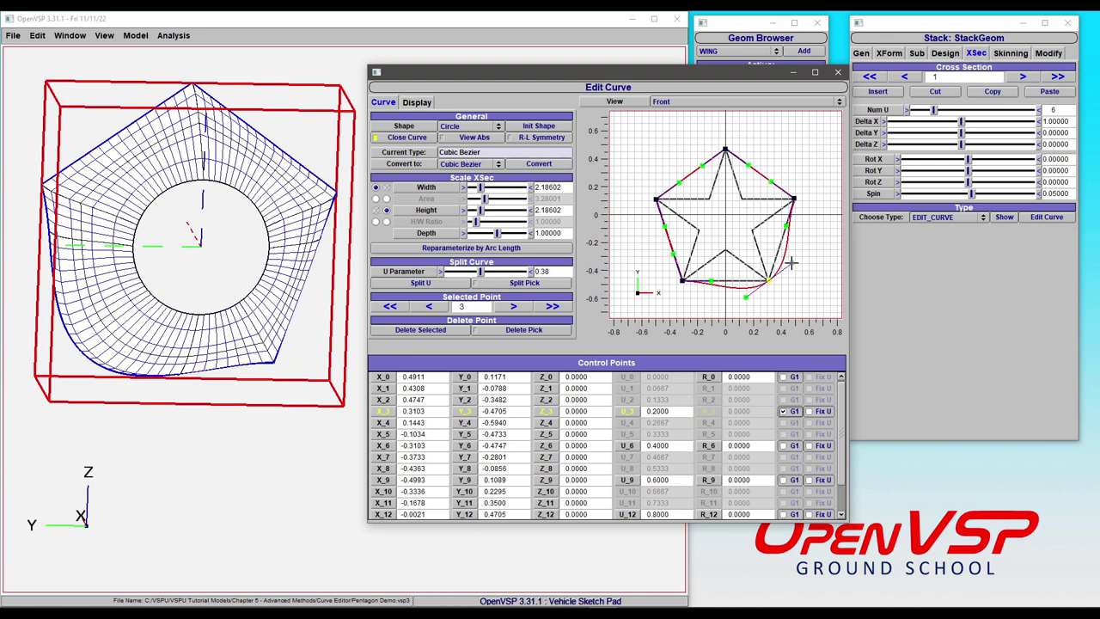
pyautogui.moveTo(792, 262); pyautogui.dragTo(742, 299)
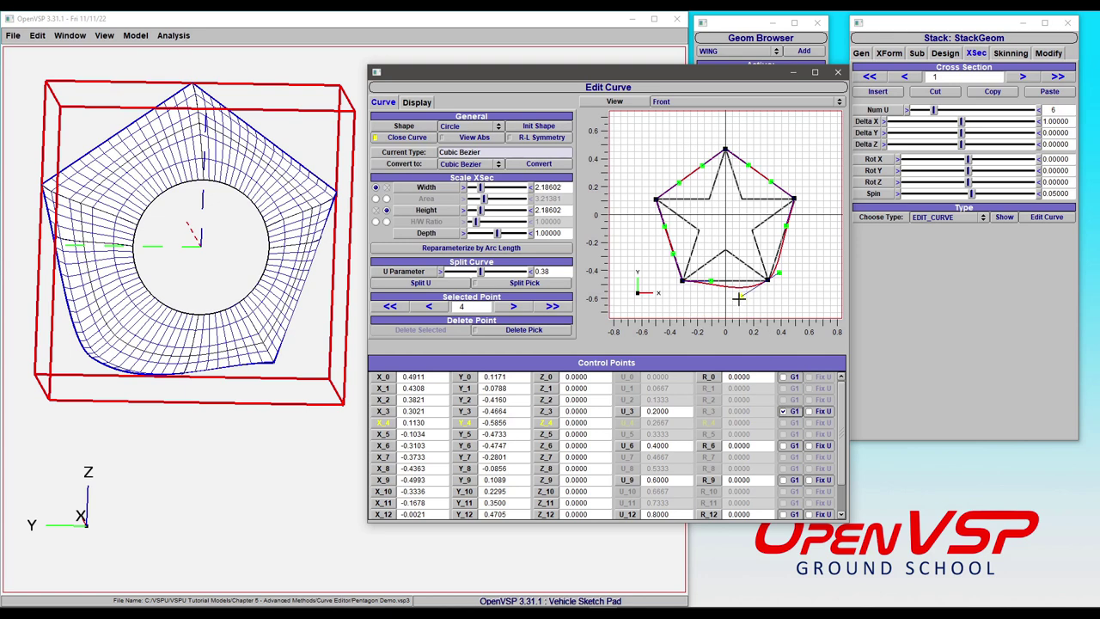
pyautogui.moveTo(742, 295)
pyautogui.mouseDown()
pyautogui.moveTo(756, 249)
pyautogui.moveTo(741, 238)
pyautogui.moveTo(761, 231)
pyautogui.moveTo(749, 290)
pyautogui.mouseUp()
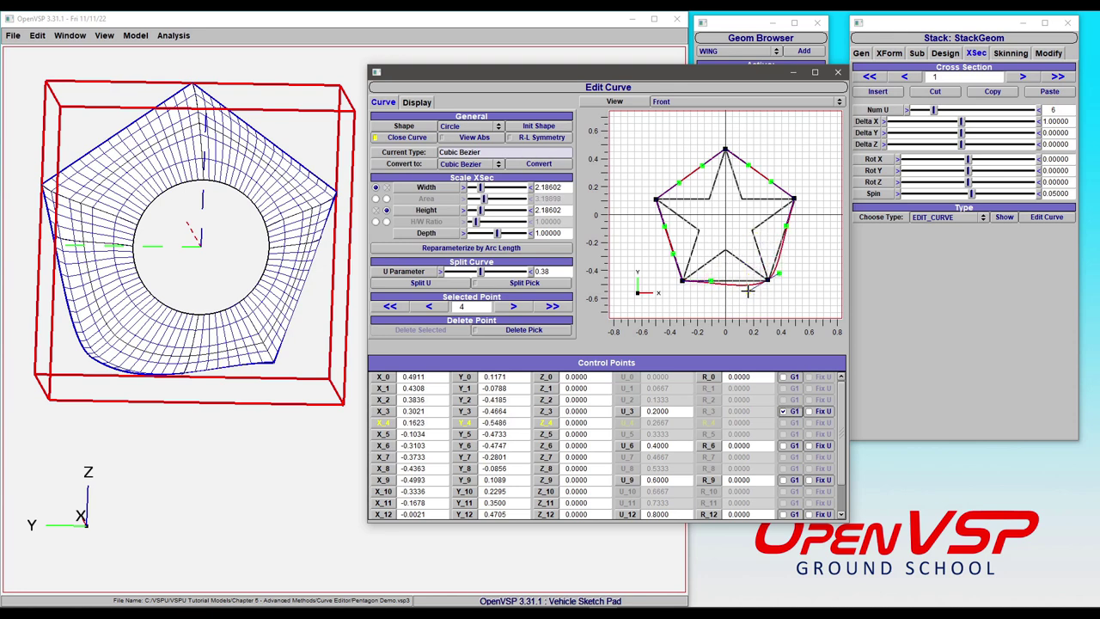